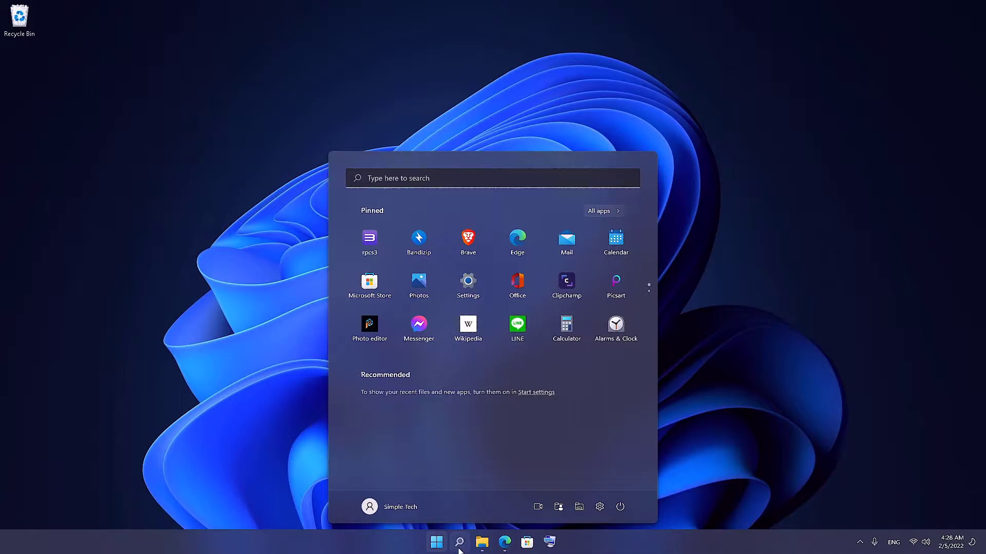
pyautogui.click(459, 547)
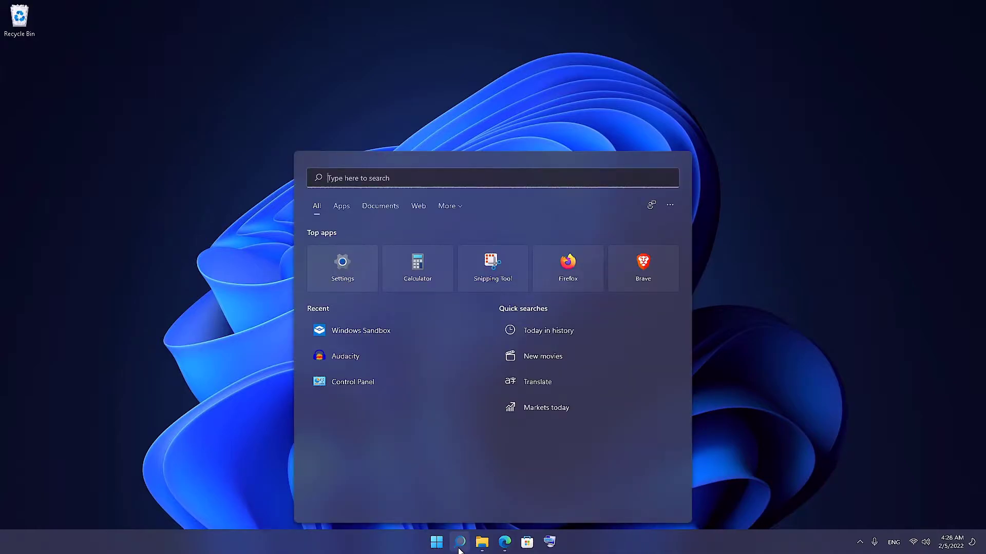
pyautogui.click(460, 548)
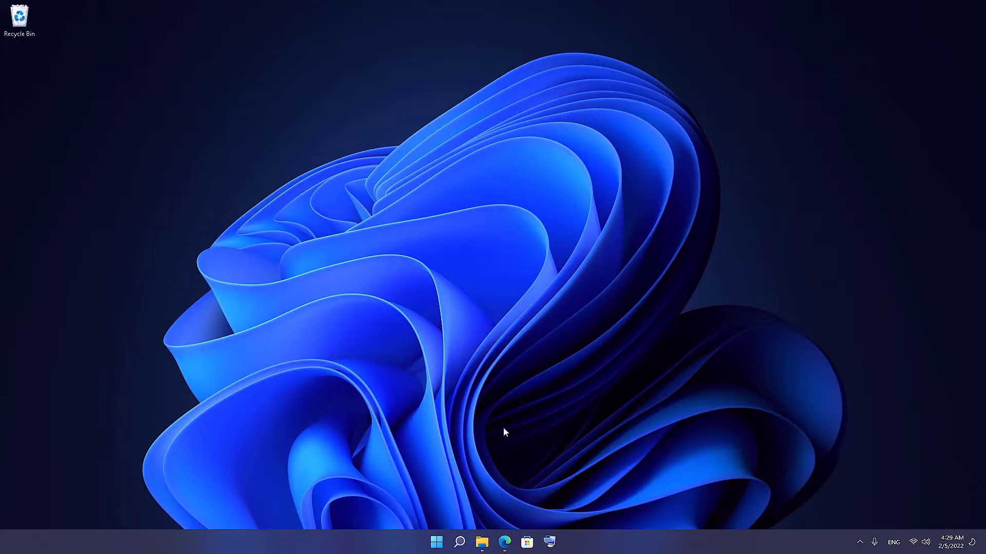
# Check Cortana's entry and its available actions among the startup programs in Task Manager, and close Task Manager
pyautogui.rightClick(436, 542)
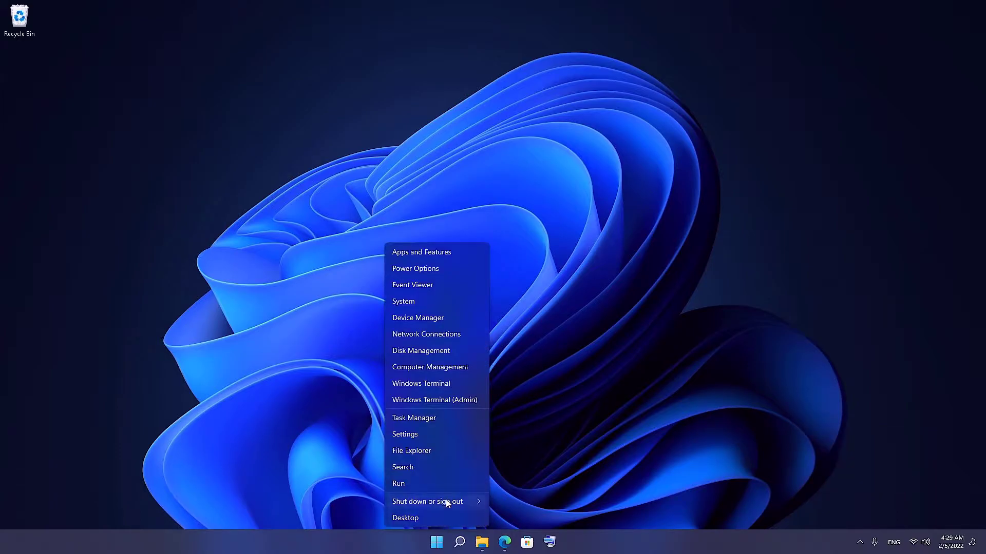
pyautogui.click(419, 419)
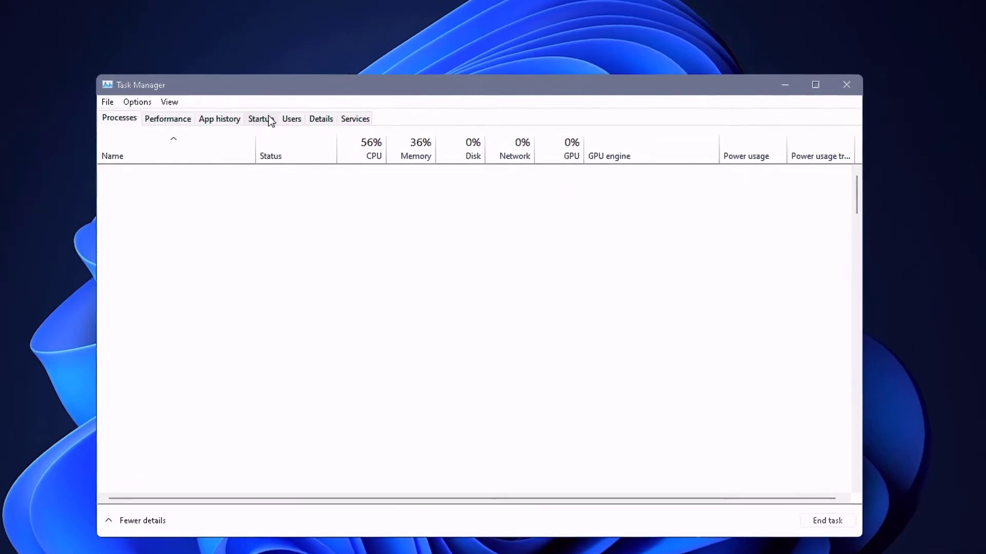
pyautogui.click(269, 117)
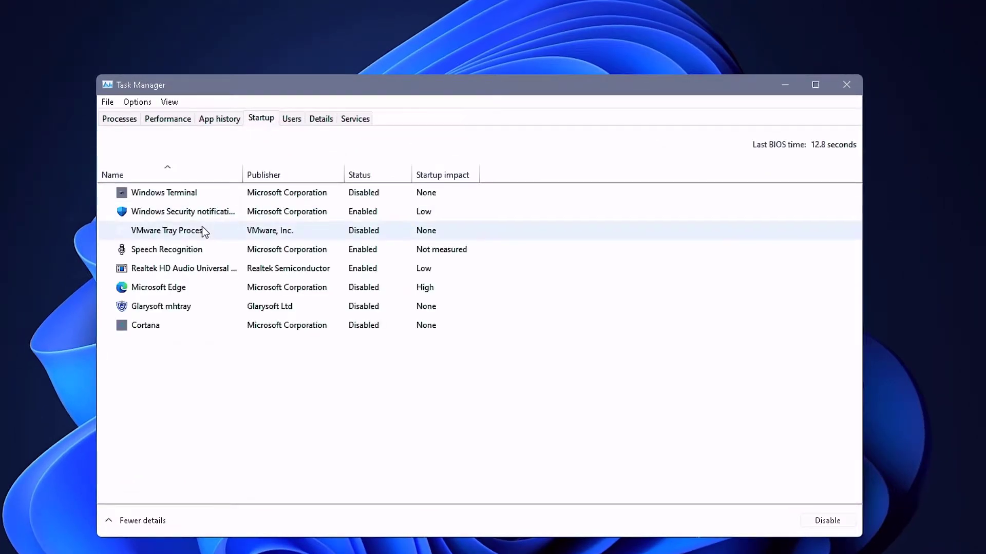
pyautogui.rightClick(172, 326)
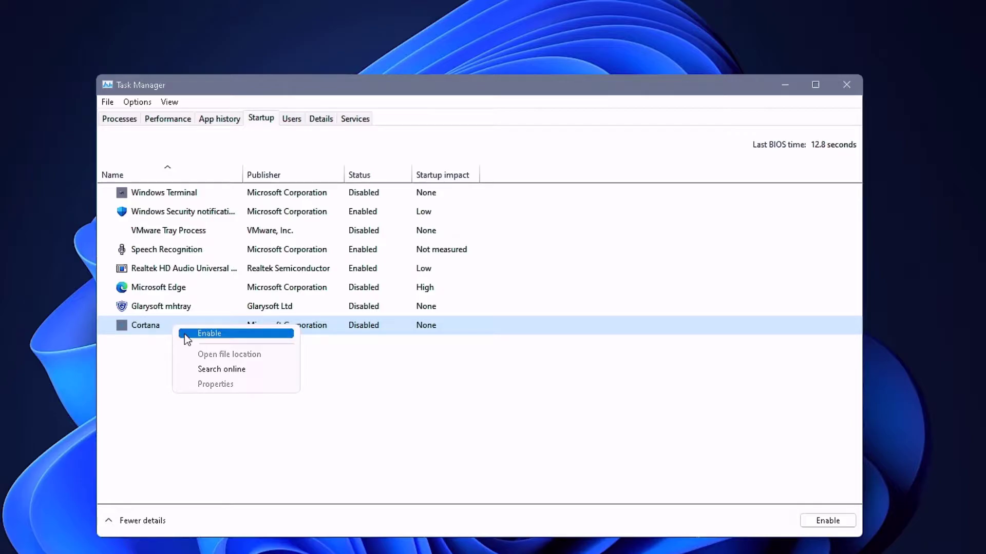
pyautogui.click(483, 399)
pyautogui.click(847, 85)
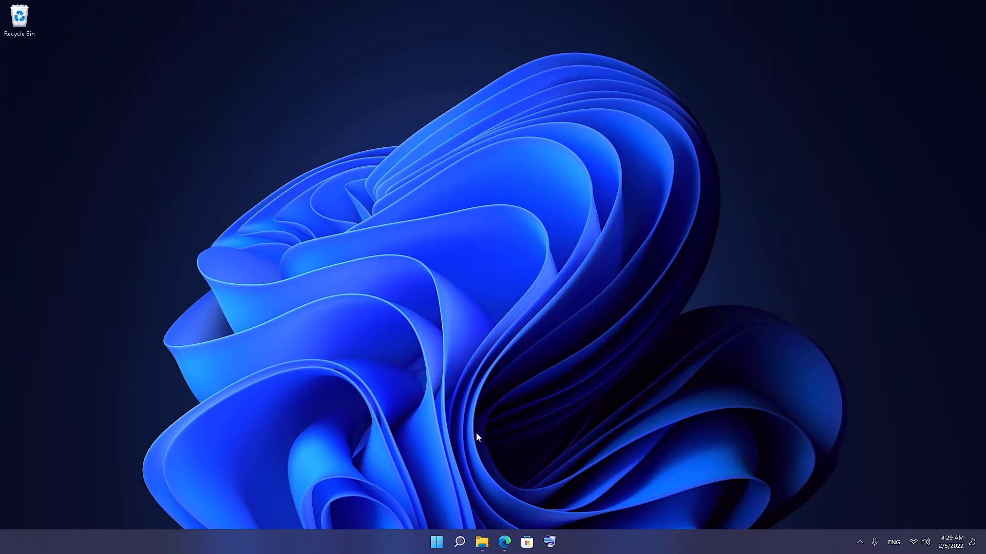
# Open the Startup apps page in Windows Settings to check whether Cortana starts at log-in
pyautogui.click(436, 550)
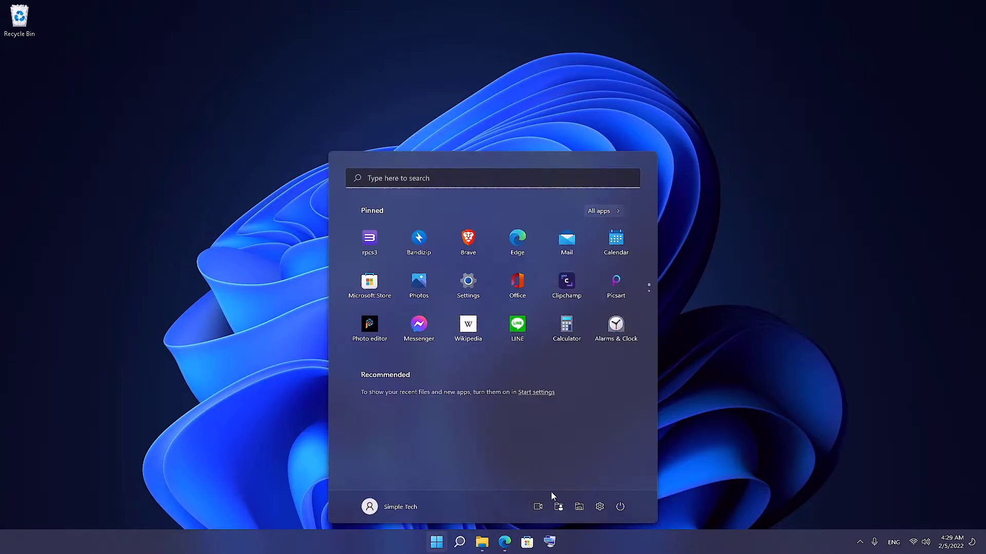
pyautogui.click(599, 506)
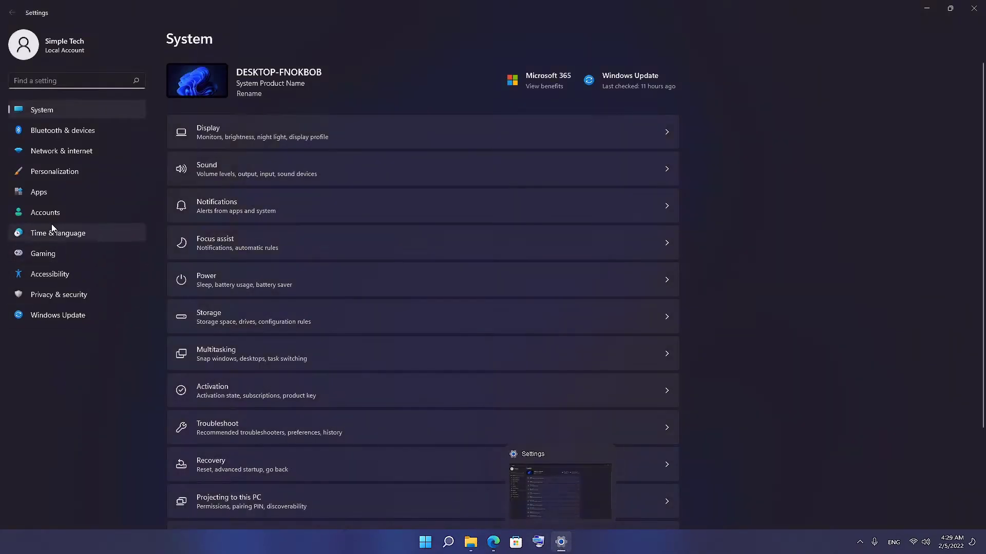
pyautogui.click(45, 197)
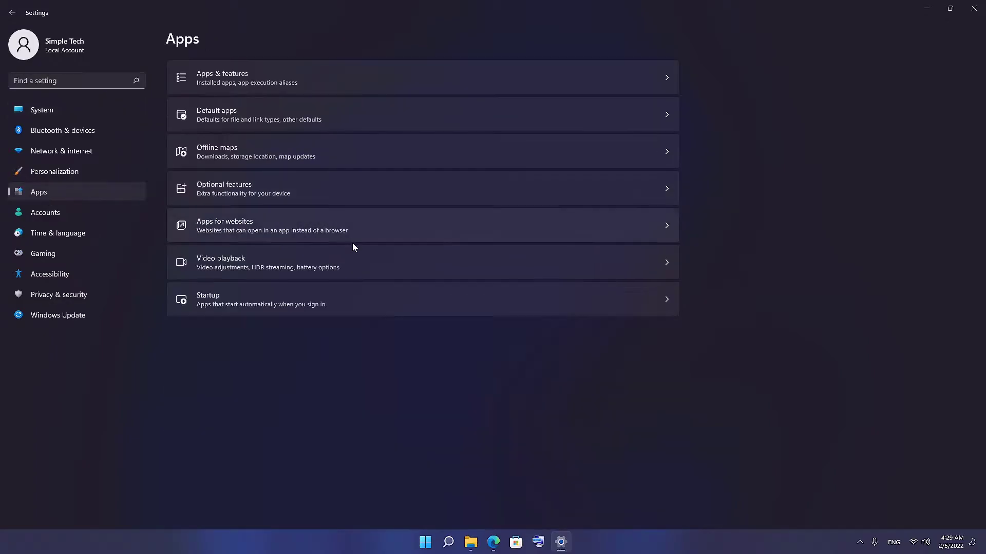
pyautogui.click(292, 304)
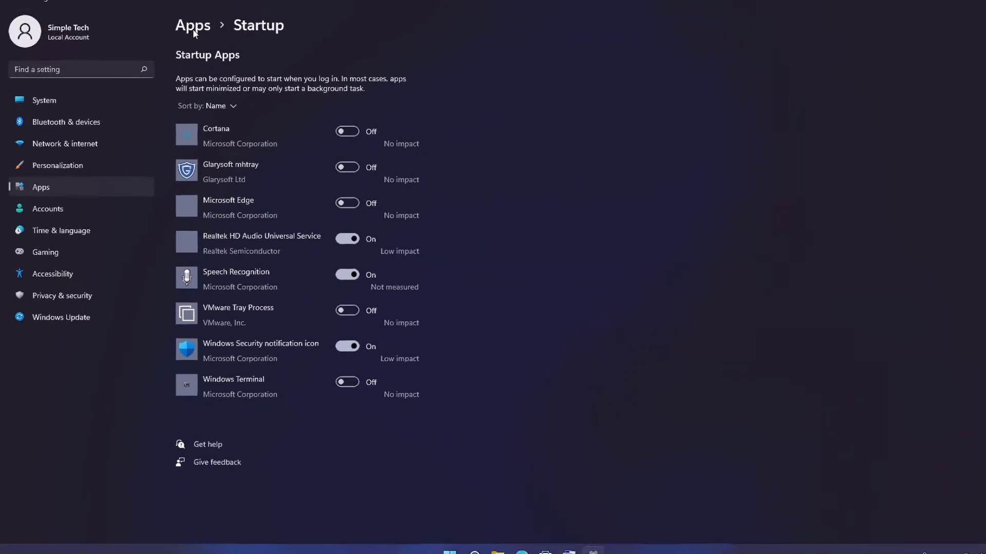
# Find Cortana in the Apps & features list of installed apps and open its advanced options
pyautogui.click(193, 31)
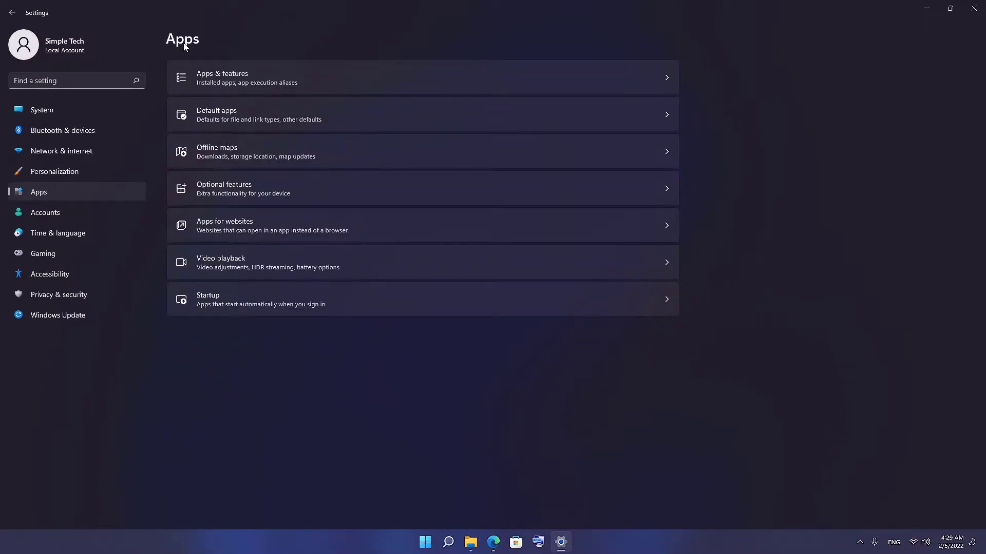
pyautogui.click(292, 81)
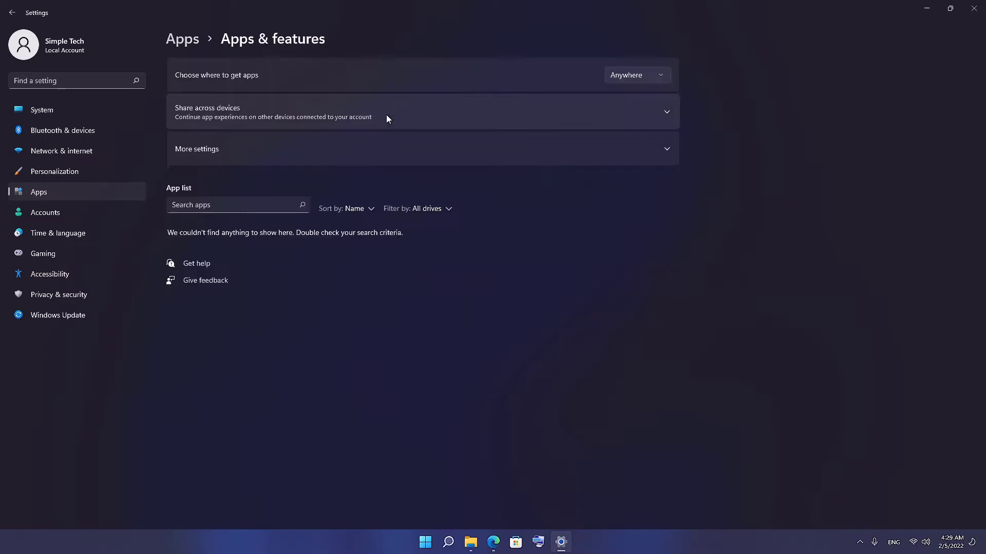
pyautogui.scroll(-7, 485, 301)
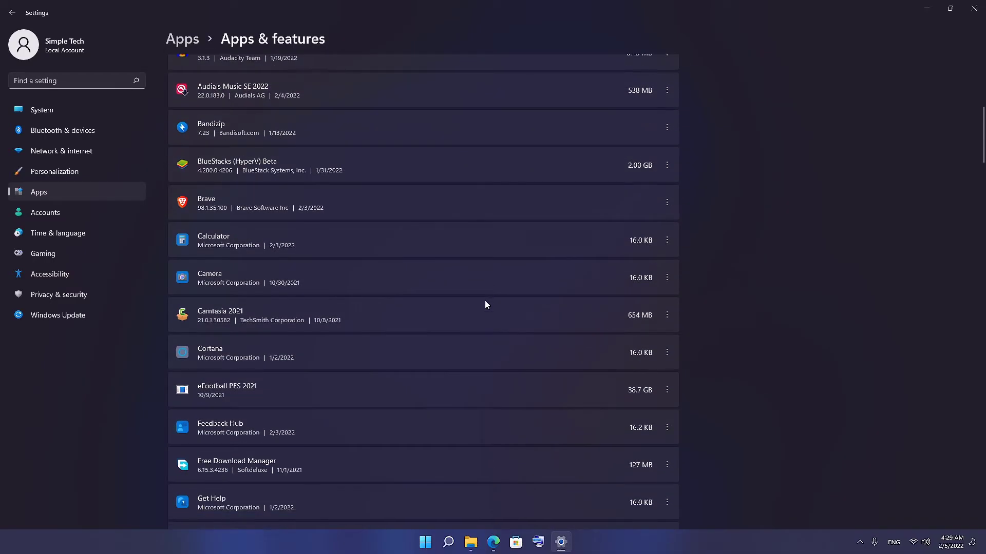
pyautogui.scroll(-3, 510, 293)
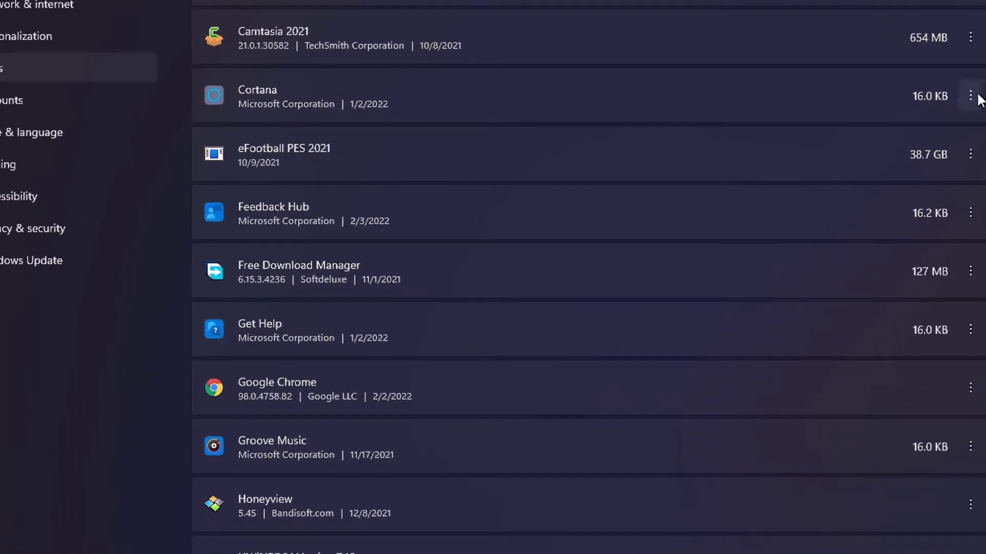
pyautogui.click(970, 96)
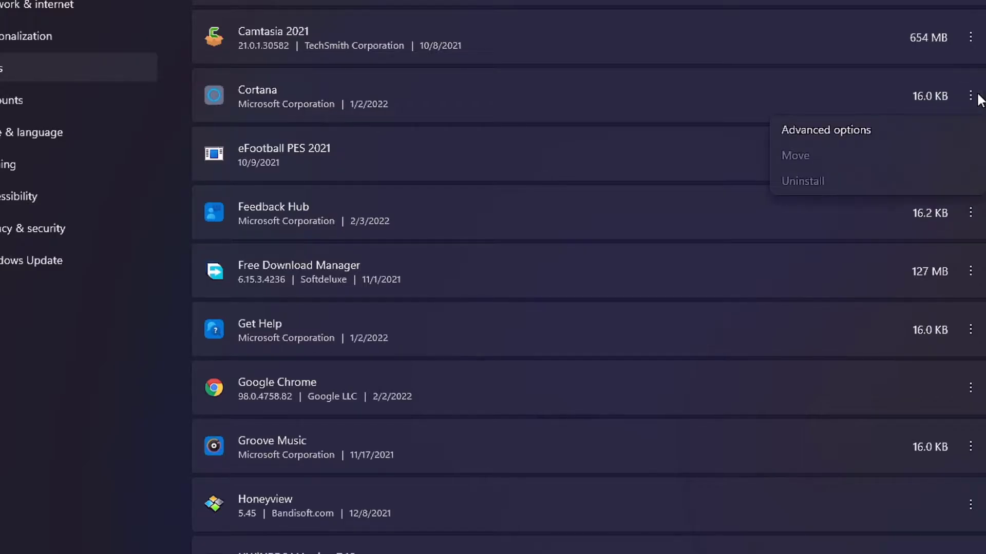
pyautogui.click(883, 130)
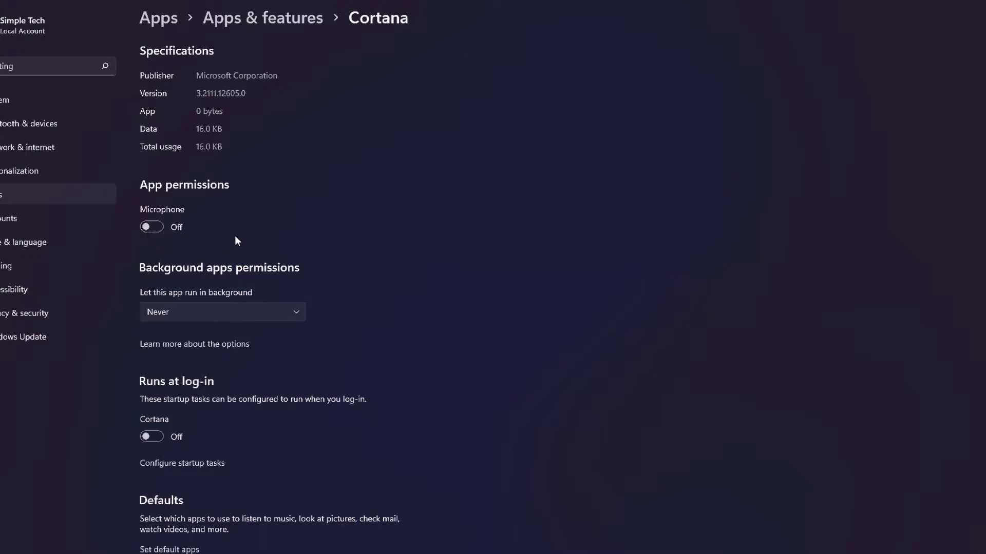
# Check Cortana's background permission choices, log-in startup switch, and its terminate and reset options
pyautogui.click(243, 313)
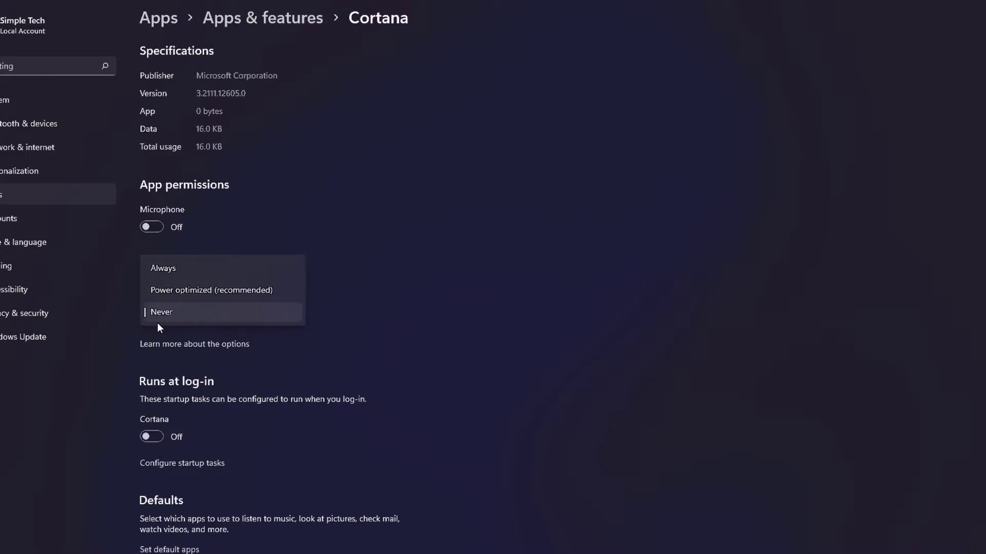
pyautogui.click(447, 320)
pyautogui.scroll(-5, 442, 321)
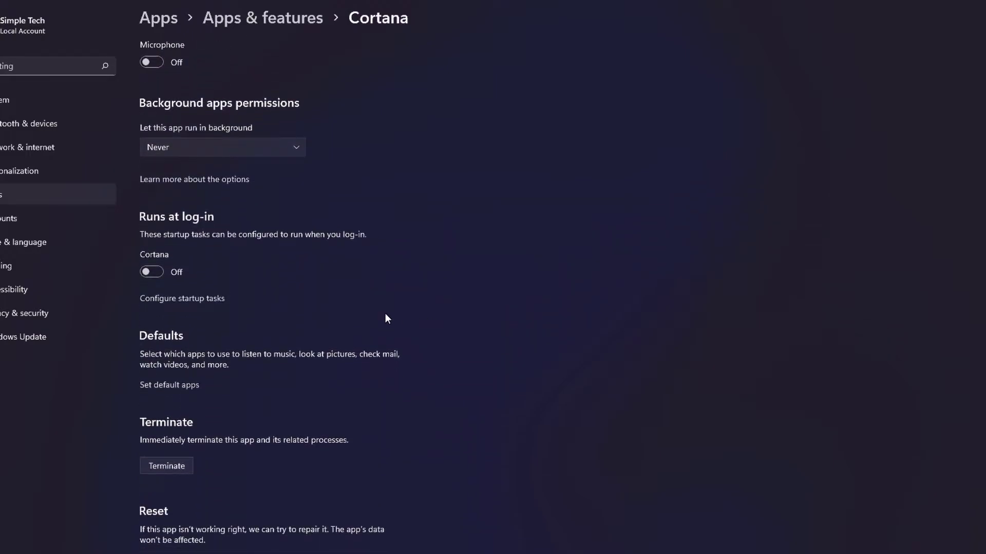
pyautogui.scroll(-2, 246, 277)
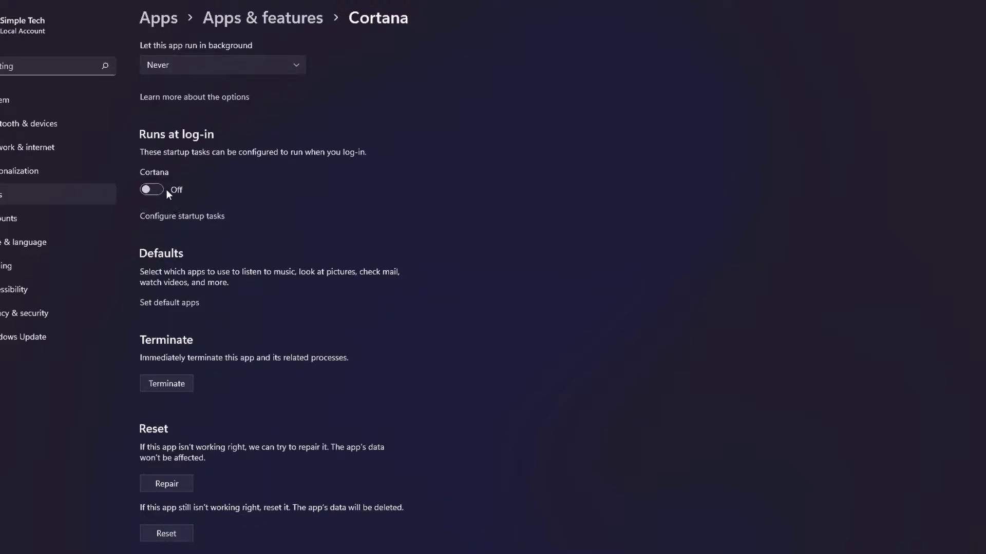
pyautogui.scroll(-4, 165, 206)
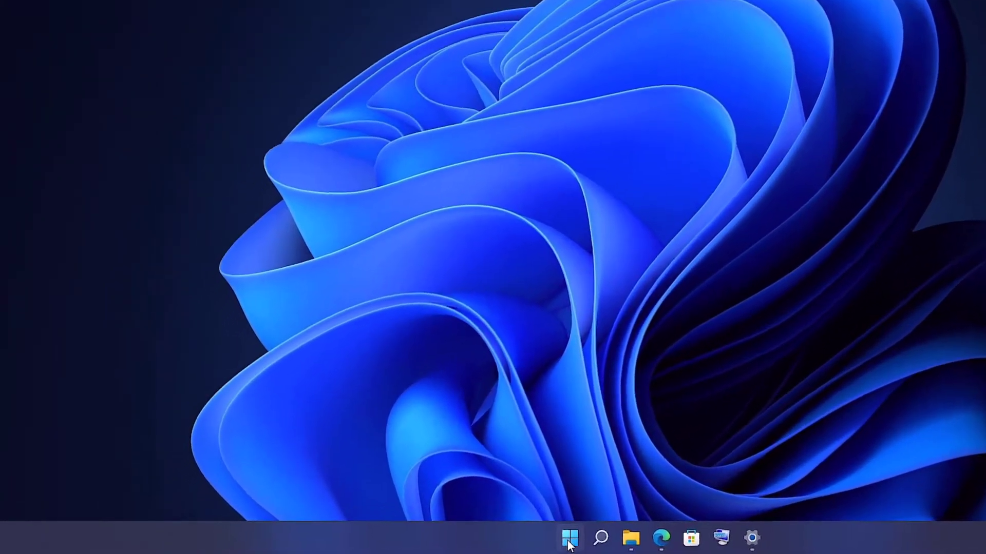
# Open the Local Group Policy Editor by running gpedit.msc
pyautogui.rightClick(425, 542)
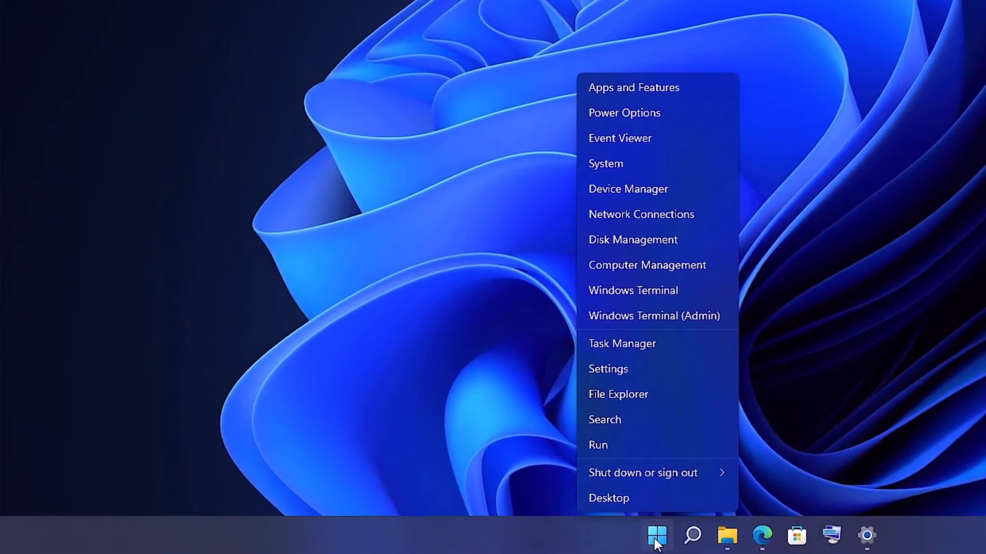
pyautogui.click(622, 446)
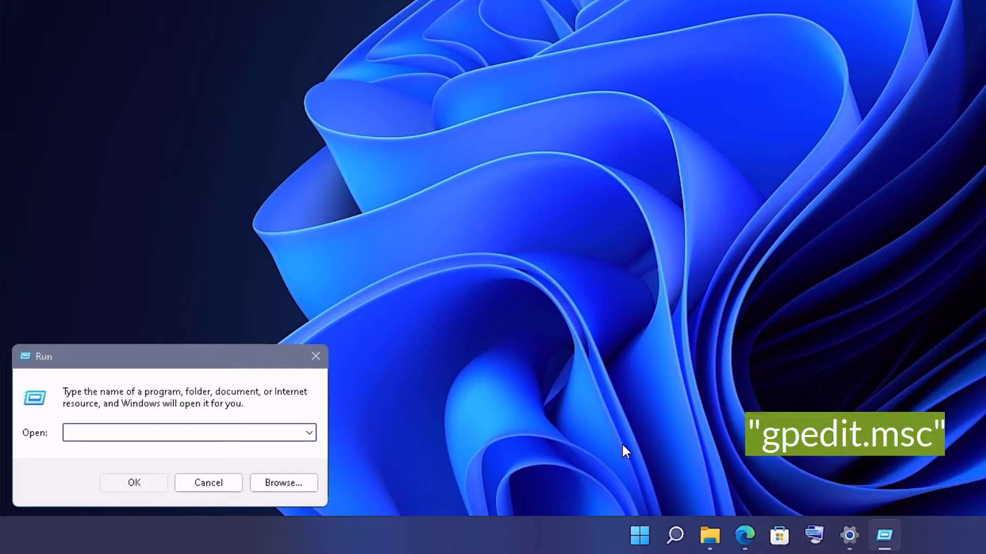
pyautogui.write('gpedit.msc')
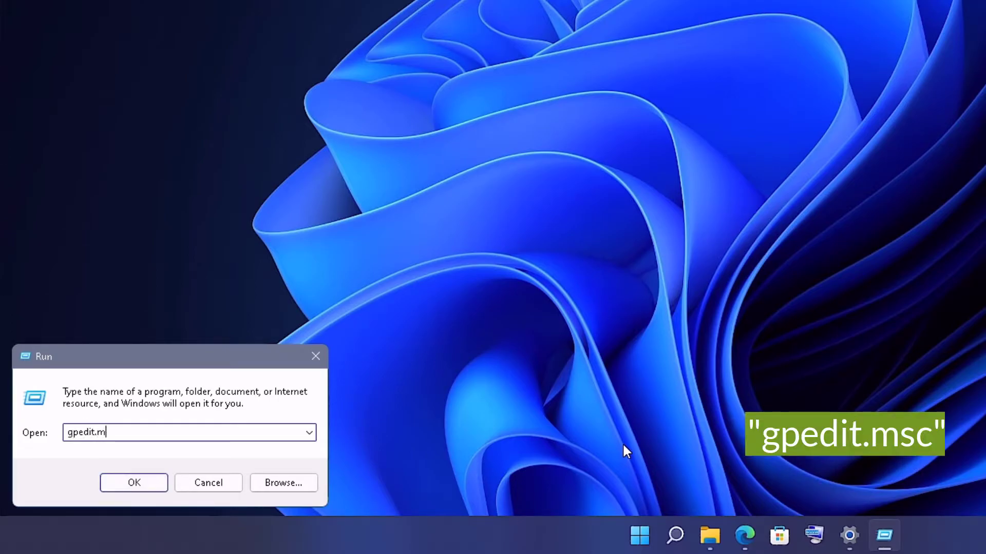
pyautogui.press('Return')
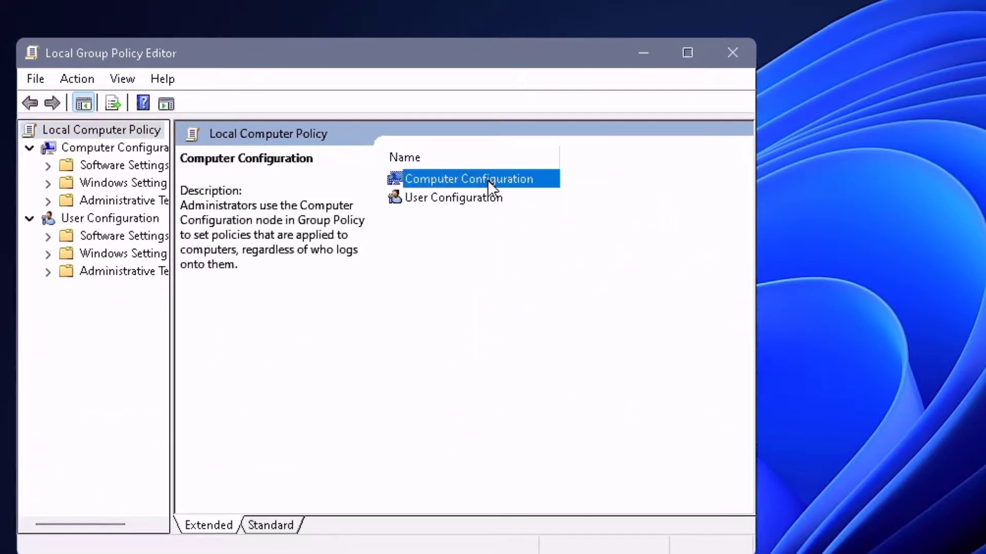
# Open the Search policy folder under Computer Configuration, Administrative Templates, Windows Components
pyautogui.doubleClick(488, 181)
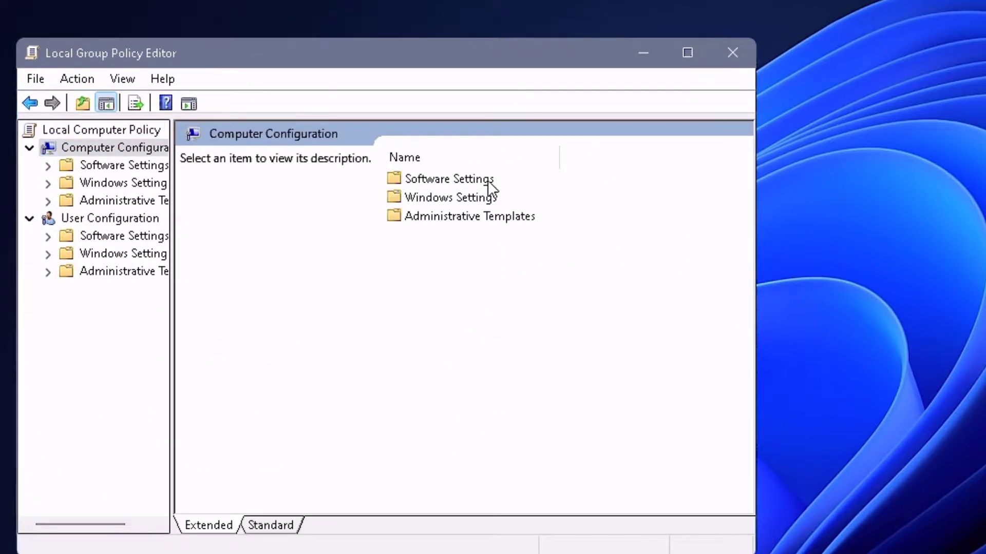
pyautogui.doubleClick(528, 216)
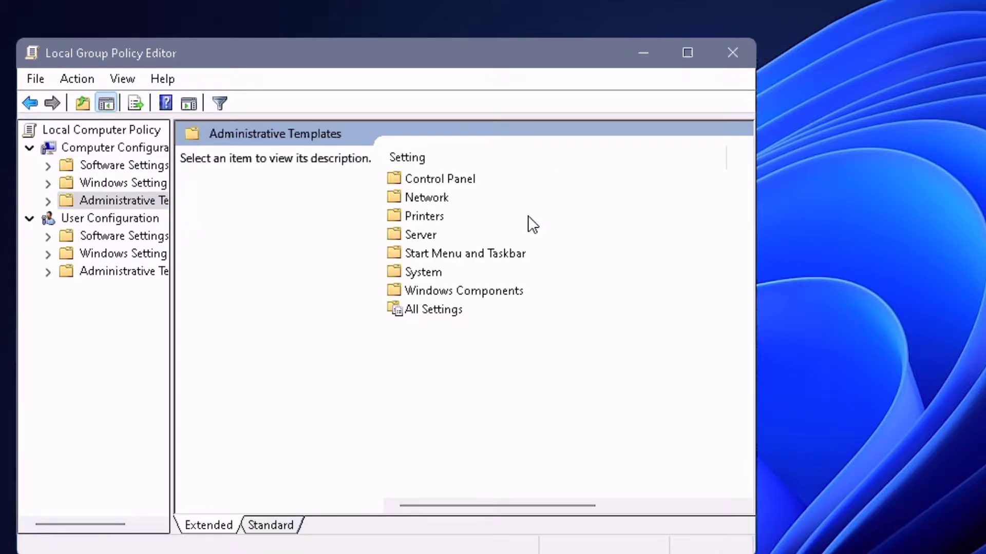
pyautogui.doubleClick(476, 291)
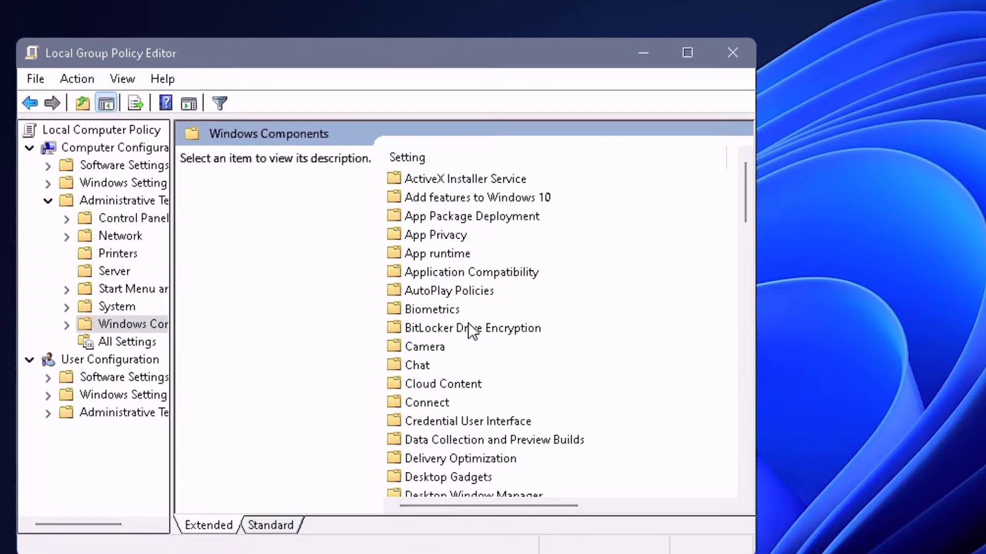
pyautogui.scroll(-6, 468, 318)
pyautogui.scroll(-12, 471, 304)
pyautogui.doubleClick(417, 198)
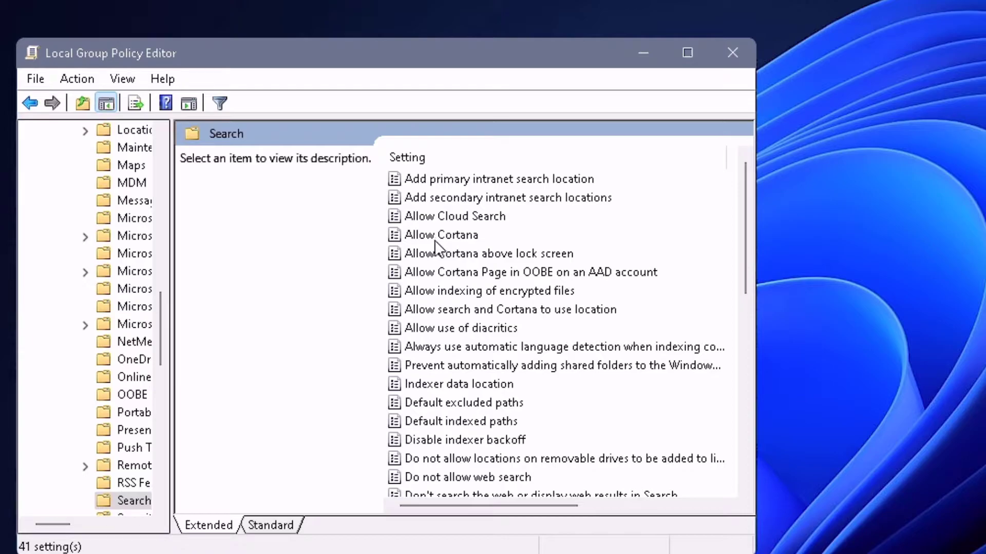
# Set the Allow Cortana policy to Disabled and apply the change
pyautogui.doubleClick(434, 237)
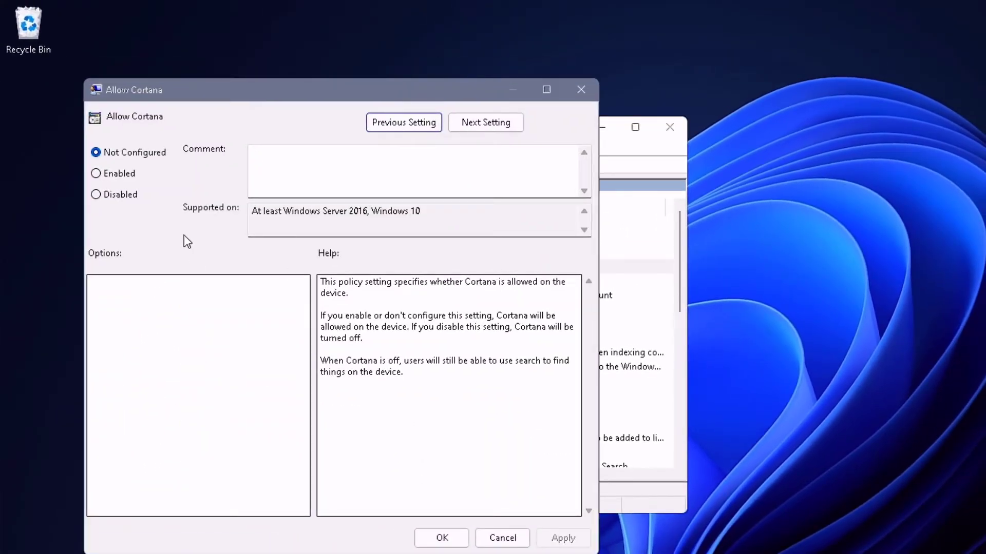
pyautogui.click(112, 200)
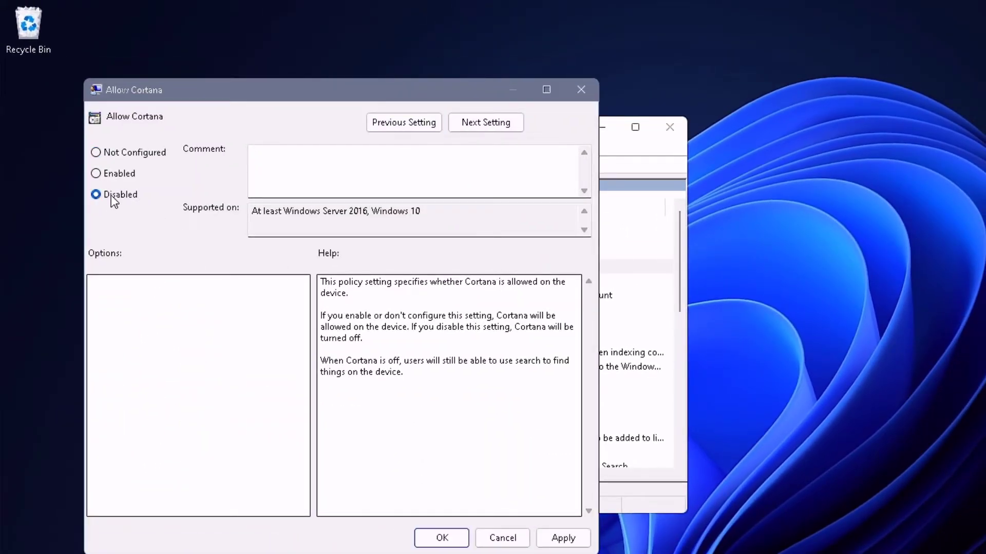
pyautogui.click(564, 537)
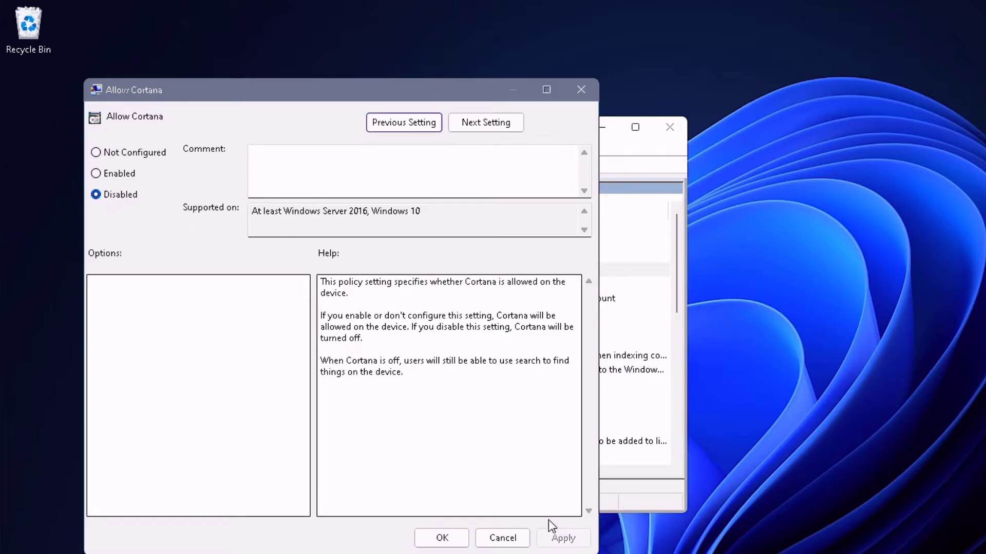
pyautogui.click(445, 537)
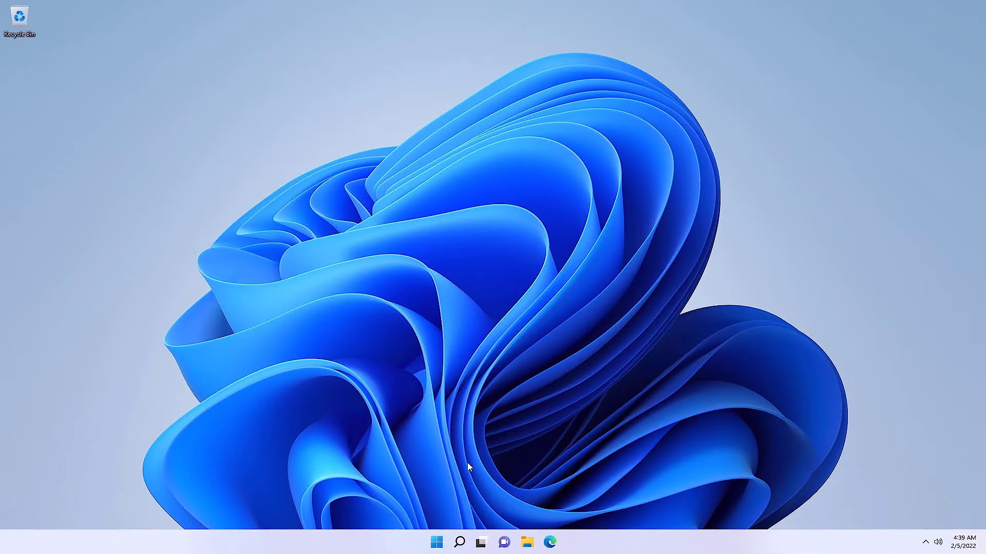
# Open the Registry Editor by running regedit
pyautogui.rightClick(436, 542)
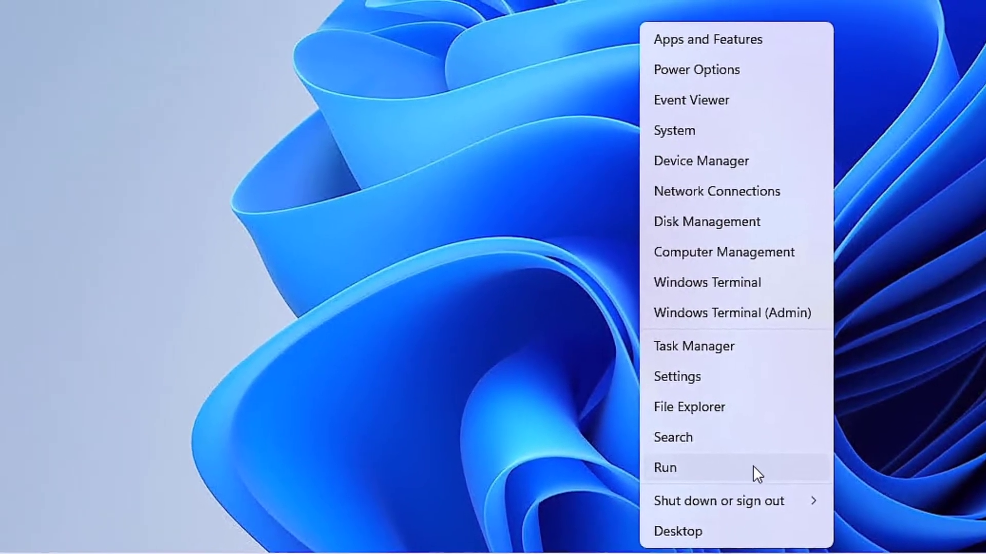
pyautogui.click(643, 470)
pyautogui.moveTo(267, 348); pyautogui.dragTo(867, 154)
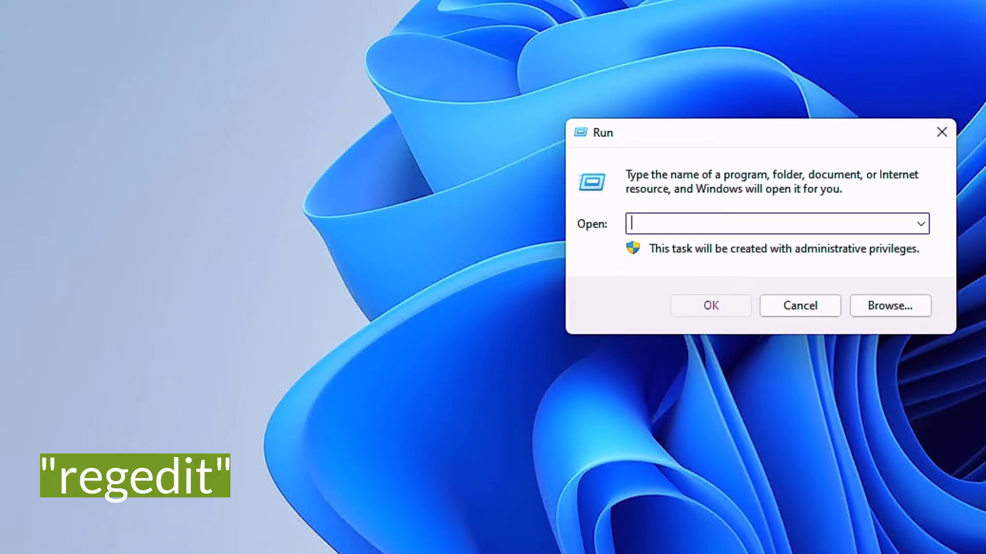
pyautogui.write('regedit')
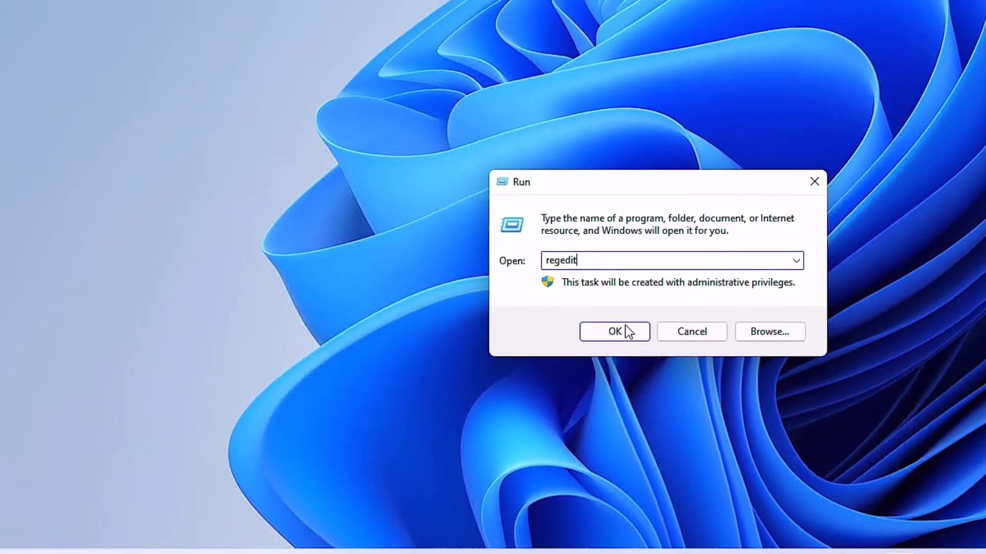
pyautogui.click(718, 306)
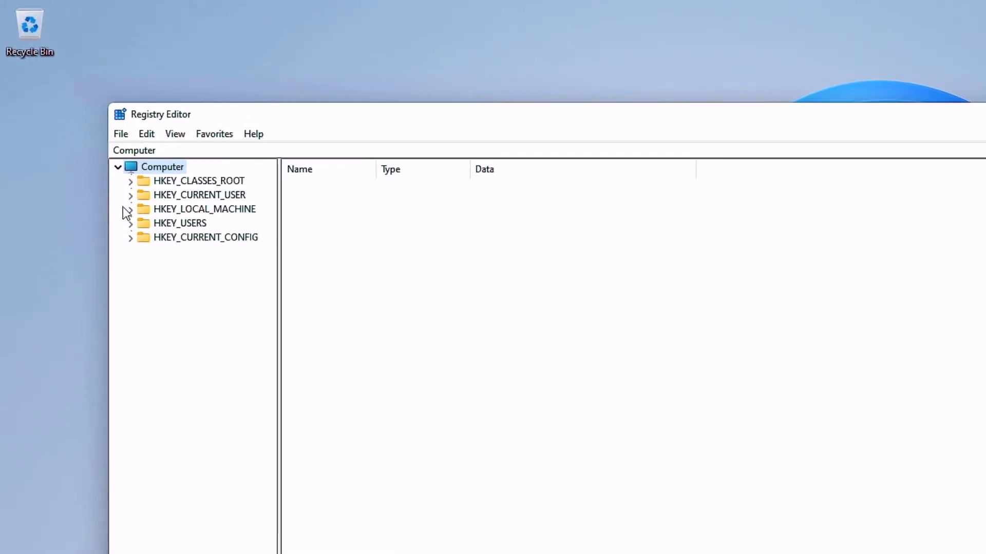
# Open the Windows Search key under HKEY_LOCAL_MACHINE\SOFTWARE\Policies\Microsoft\Windows in the registry
pyautogui.click(129, 210)
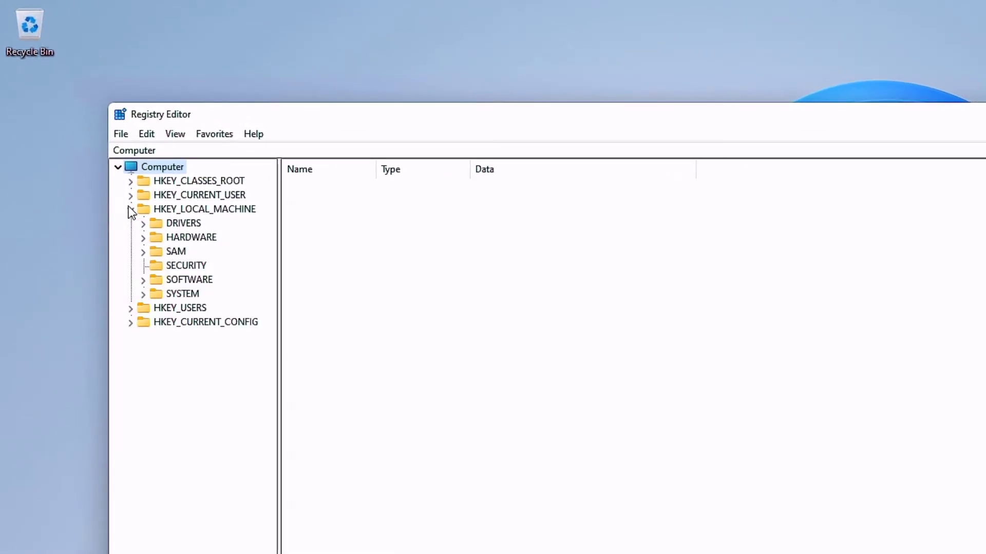
pyautogui.click(143, 279)
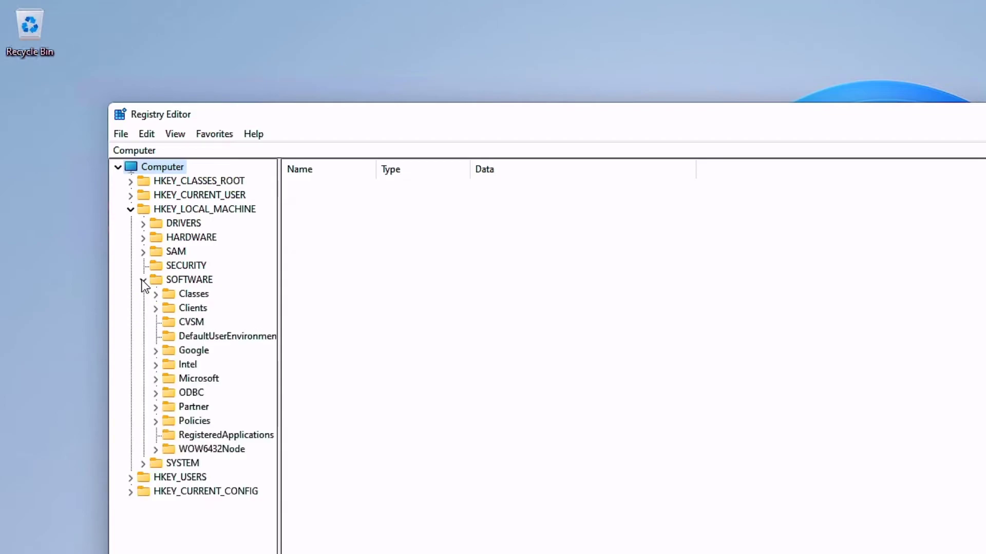
pyautogui.click(155, 422)
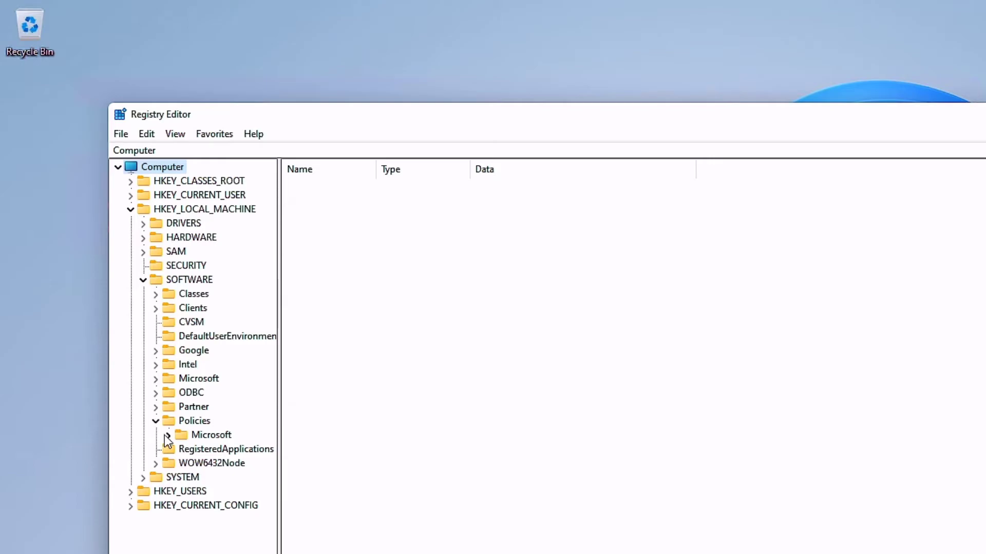
pyautogui.click(167, 436)
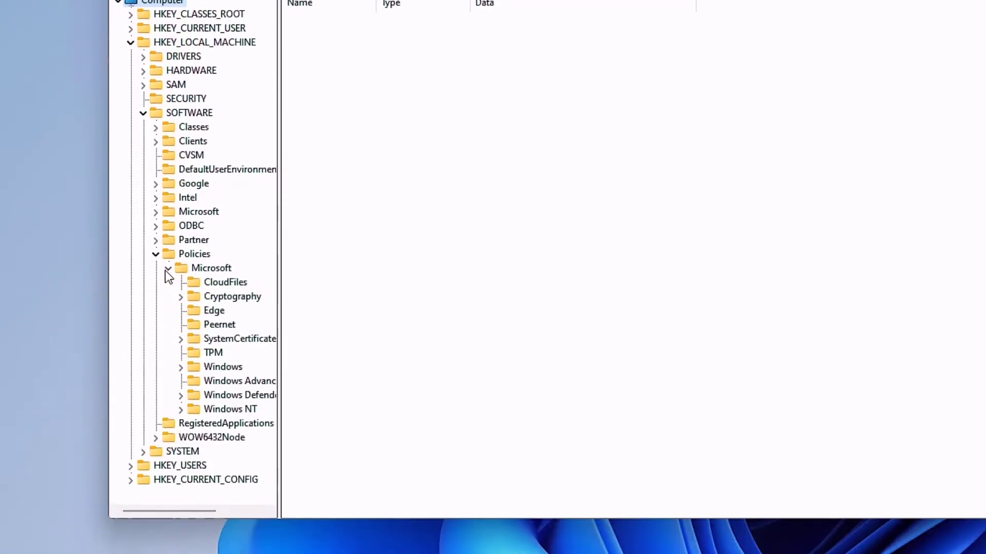
pyautogui.click(182, 361)
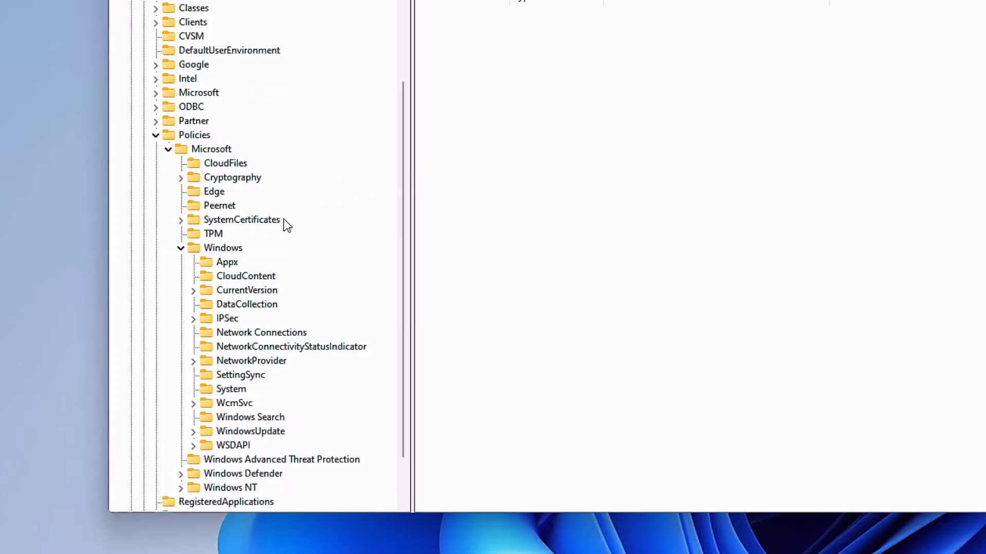
pyautogui.click(259, 418)
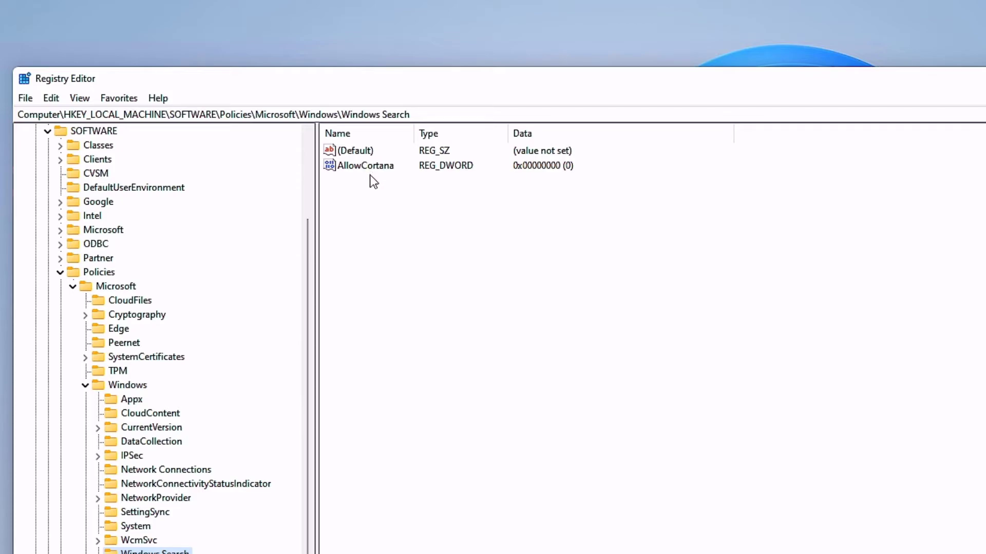
pyautogui.rightClick(353, 215)
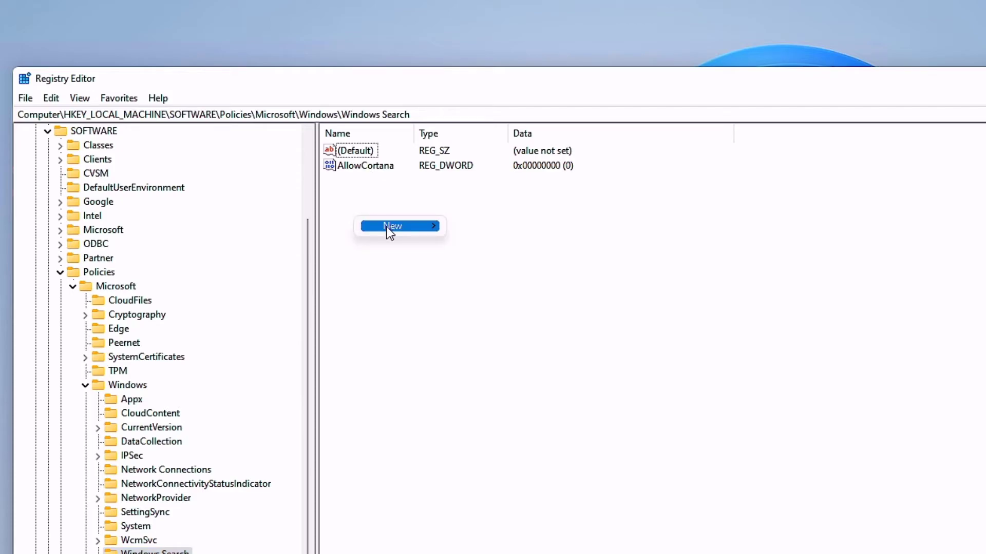
pyautogui.moveTo(384, 229)
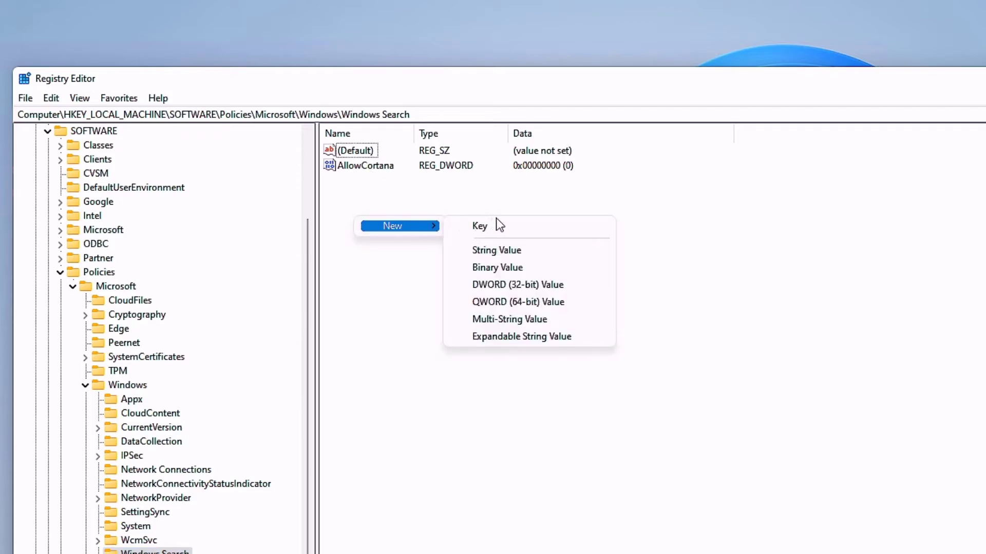
pyautogui.click(543, 286)
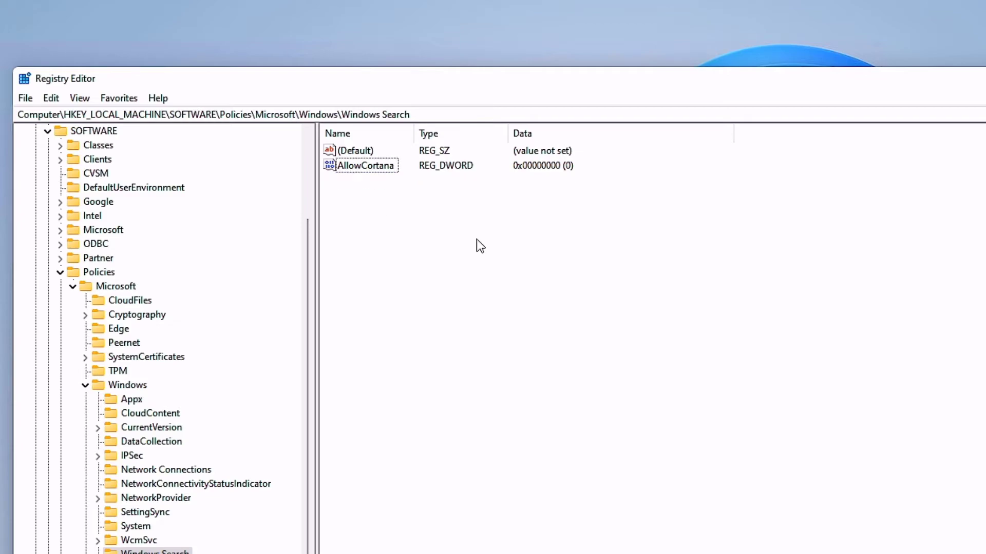
# Set the value data of the AllowCortana DWORD to 0 and confirm the edit
pyautogui.doubleClick(381, 165)
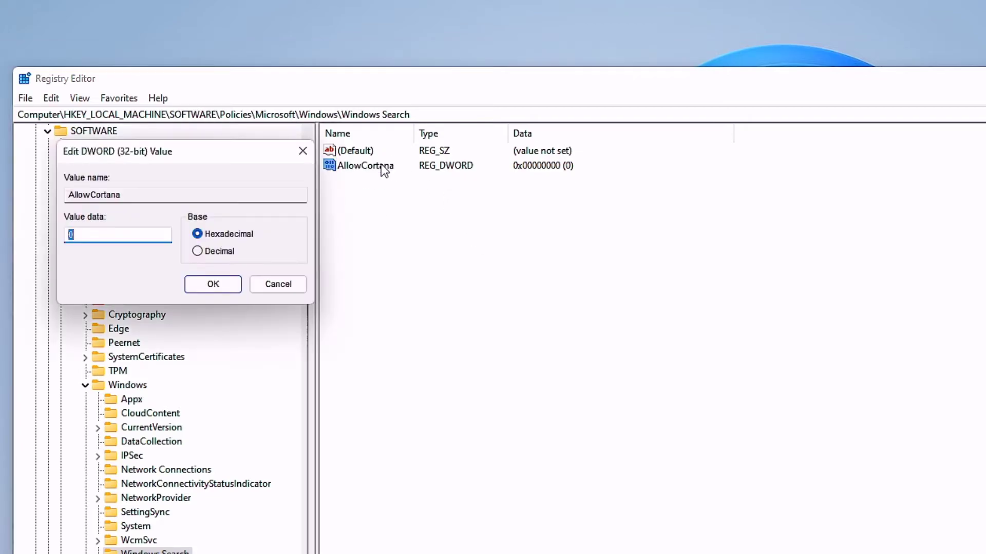
pyautogui.write('0')
pyautogui.click(217, 283)
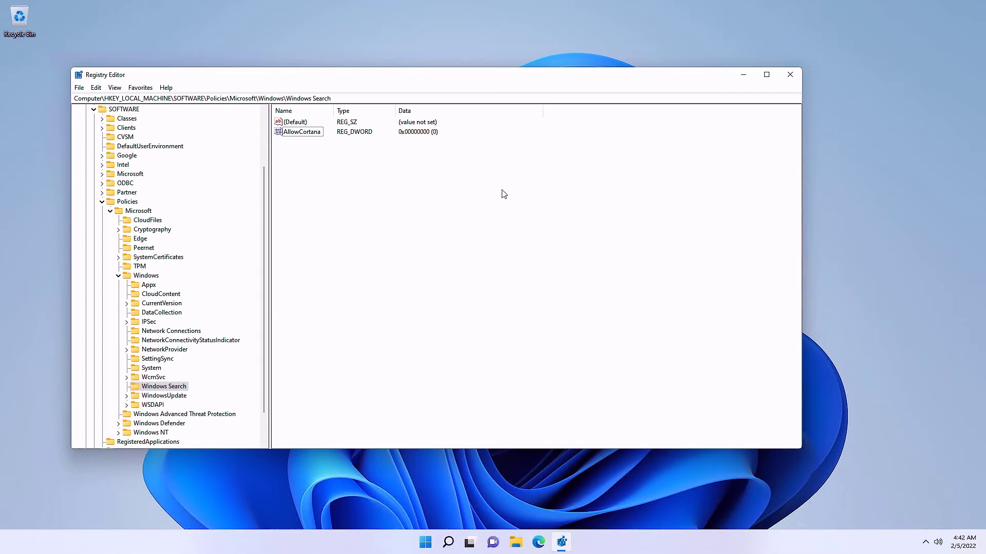
# Switch to Windows Settings in a maximized window and open the Privacy & security page to browse its permission categories
pyautogui.press('super')
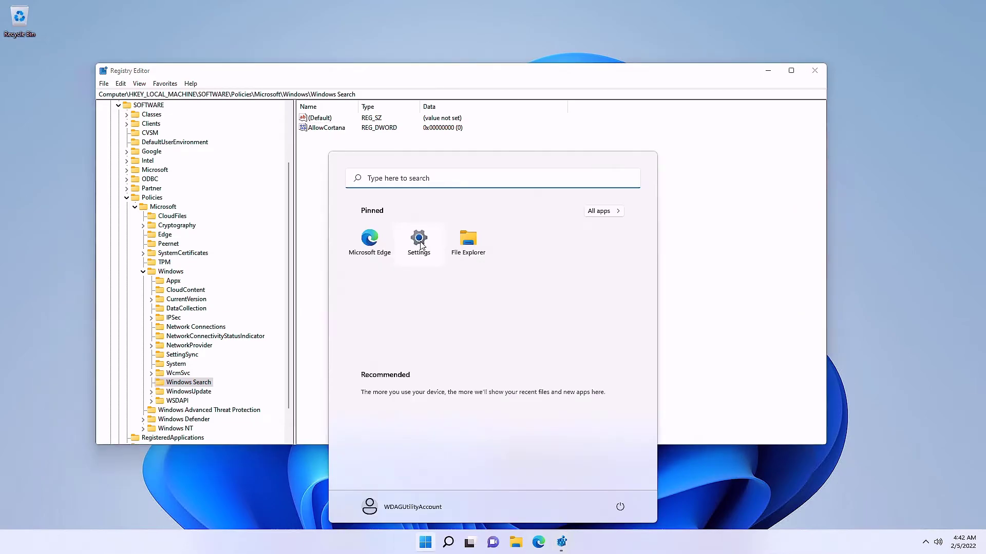
pyautogui.click(420, 242)
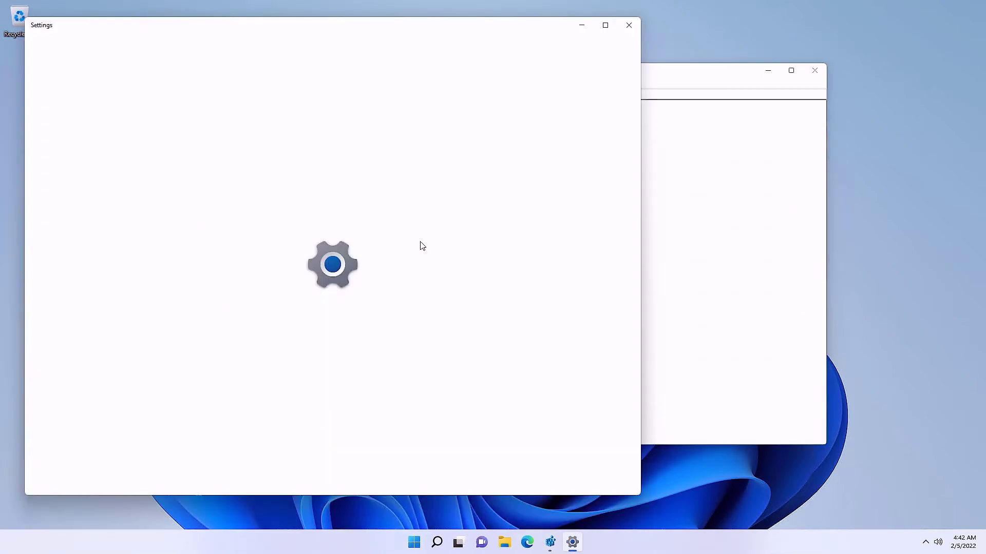
pyautogui.click(606, 25)
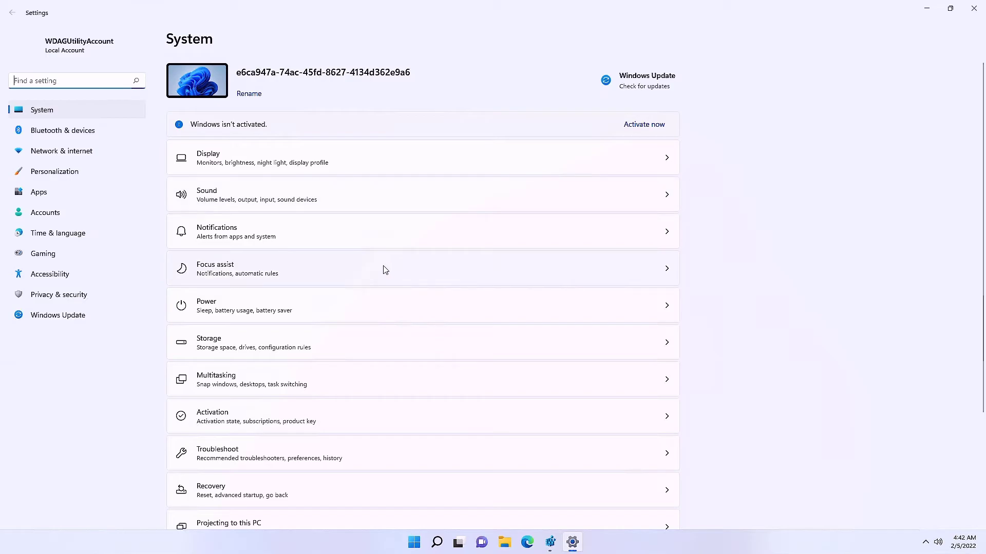
pyautogui.click(58, 294)
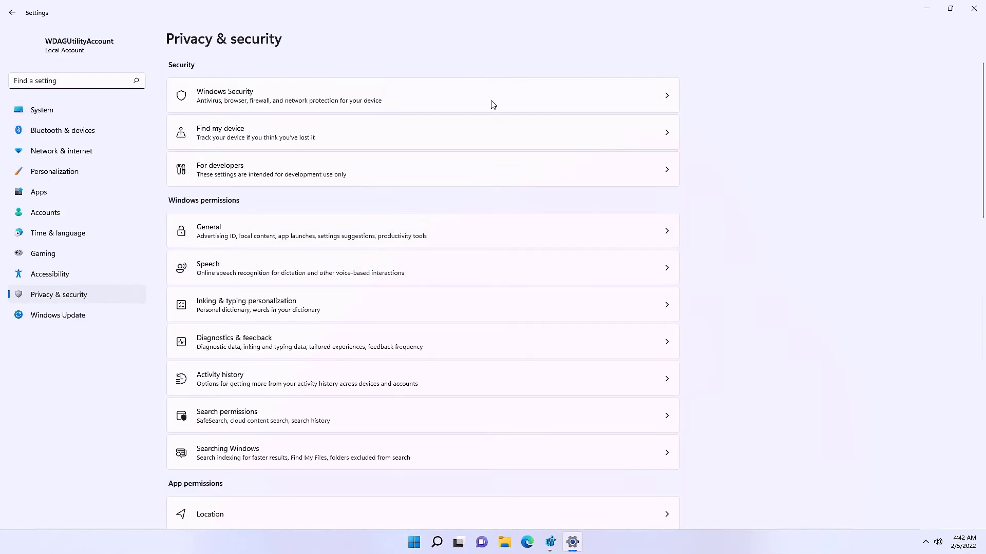
pyautogui.scroll(-6, 545, 144)
pyautogui.scroll(-9, 546, 144)
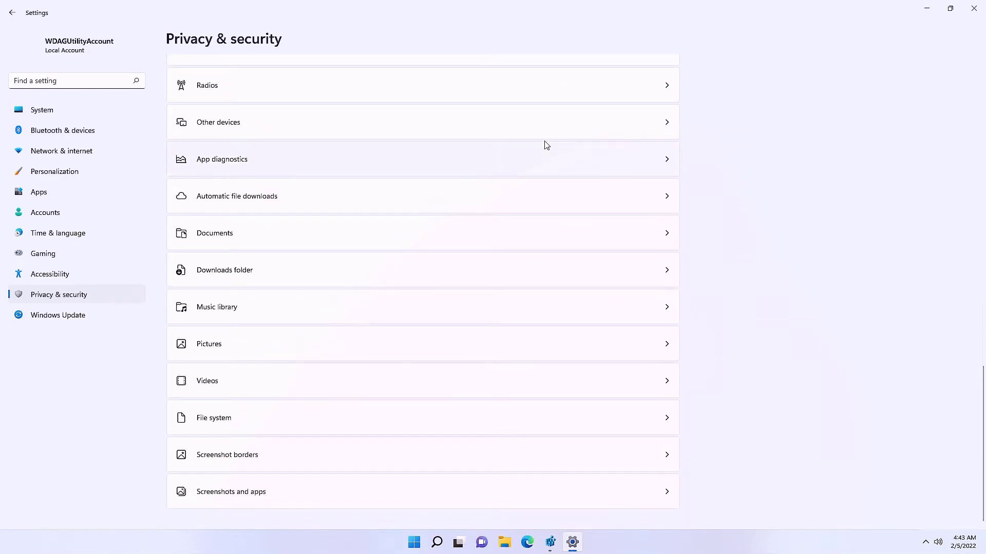